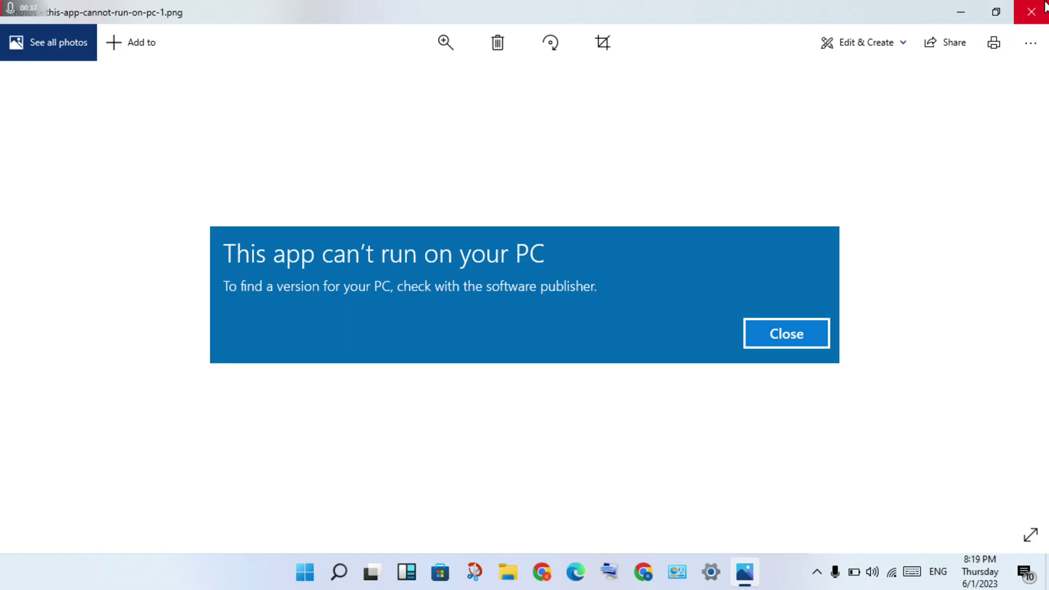
# Close the error picture and search Windows for 'user account', fixing a typo along the way
pyautogui.click(1031, 12)
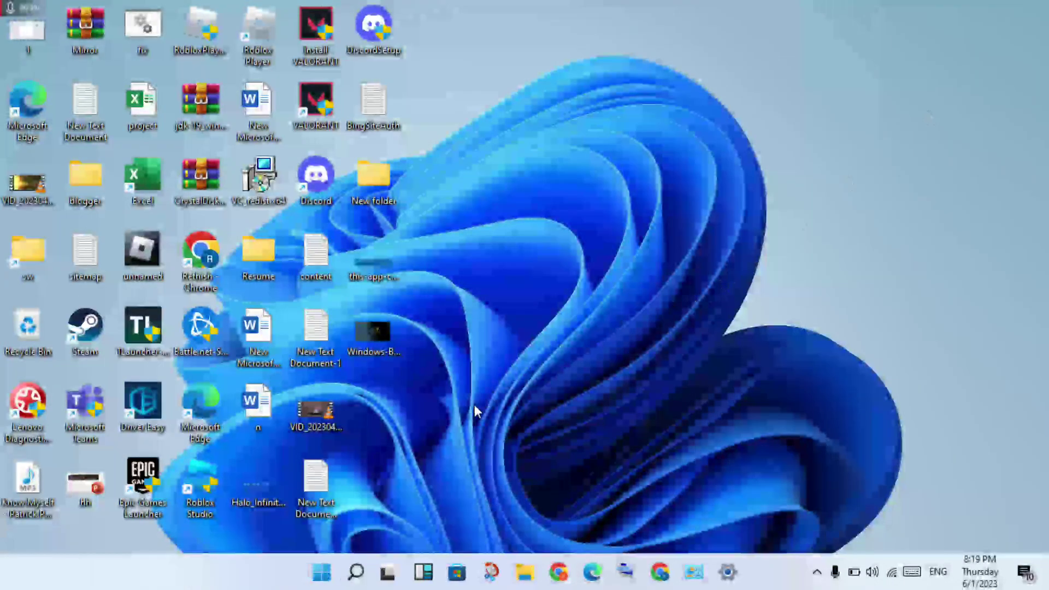
pyautogui.click(355, 586)
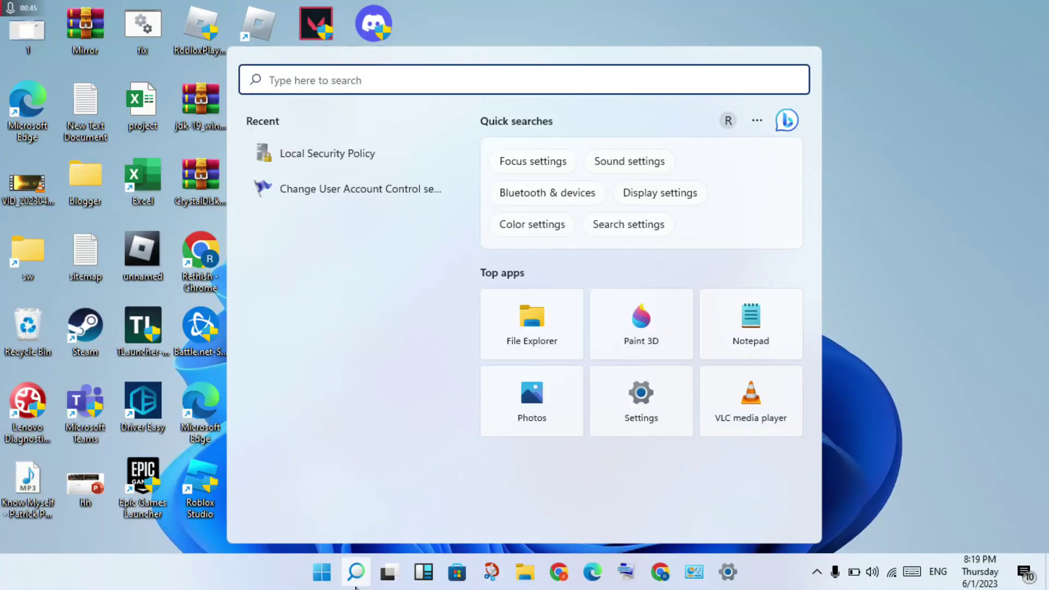
pyautogui.write('use')
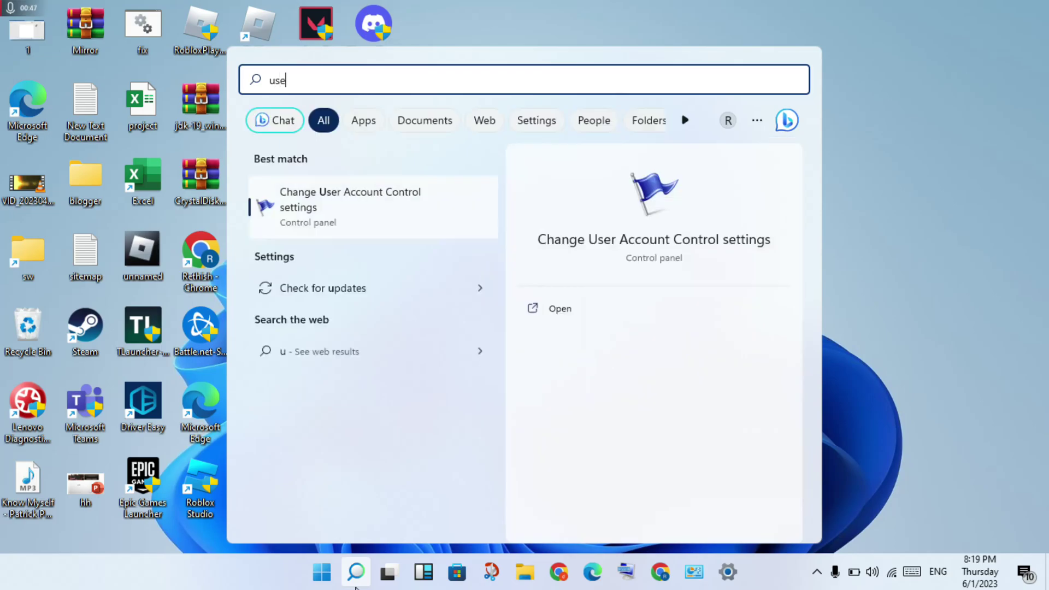
pyautogui.write('r a')
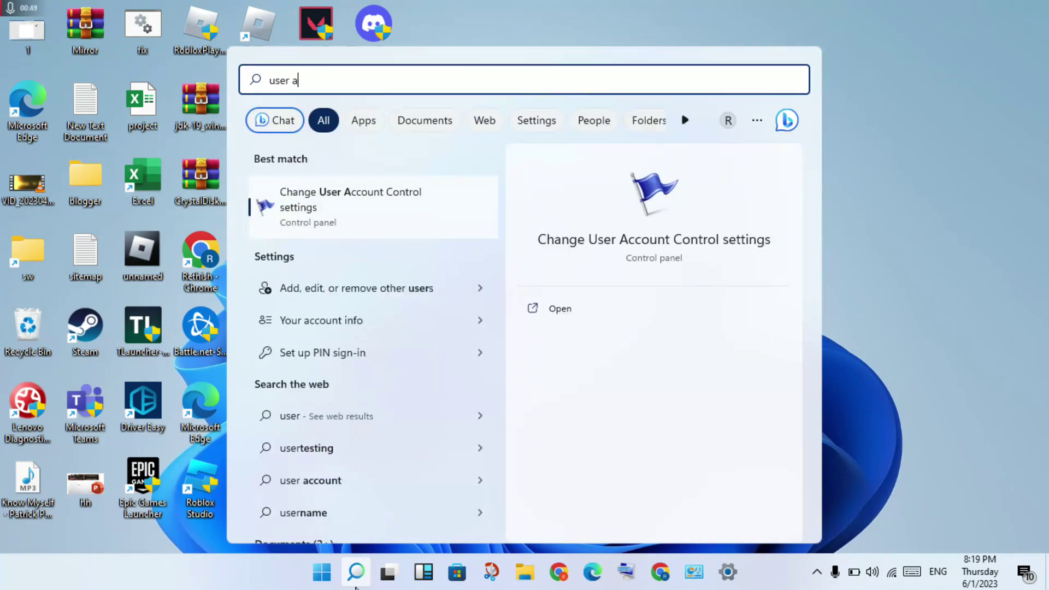
pyautogui.write('ccon')
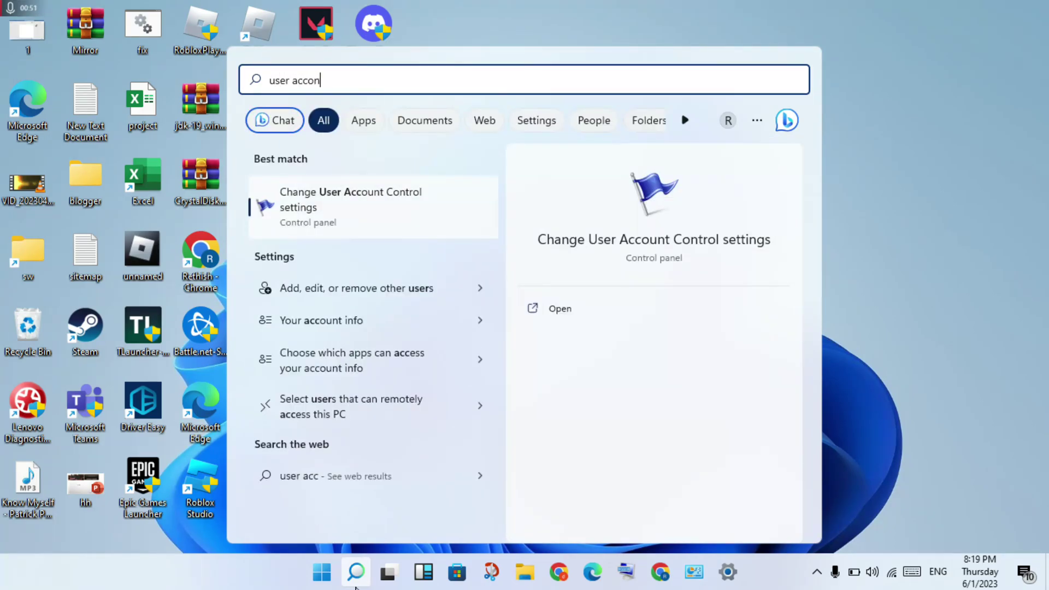
pyautogui.press('BackSpace')
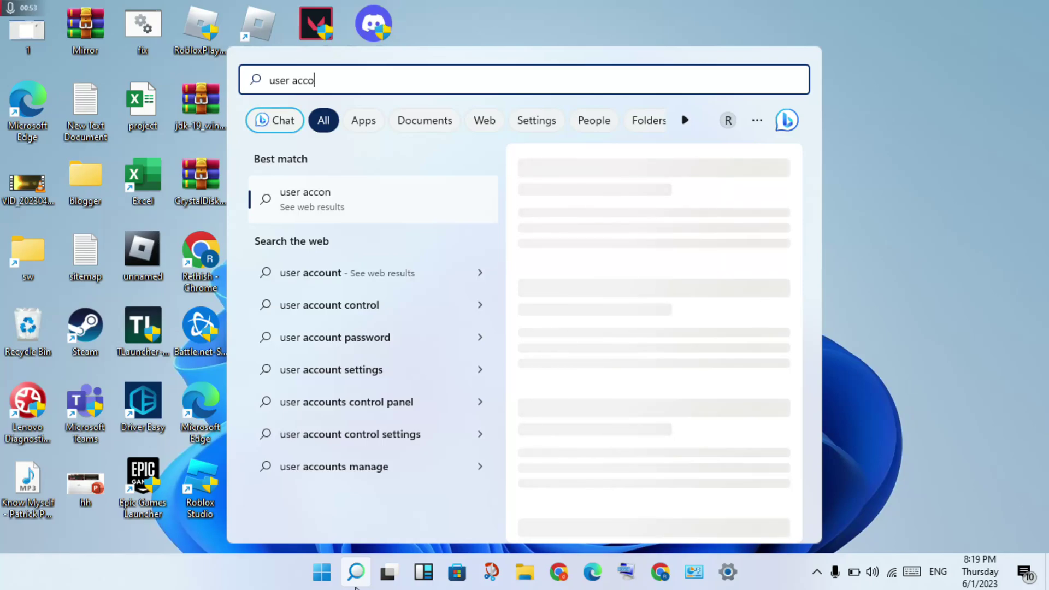
pyautogui.write('unt')
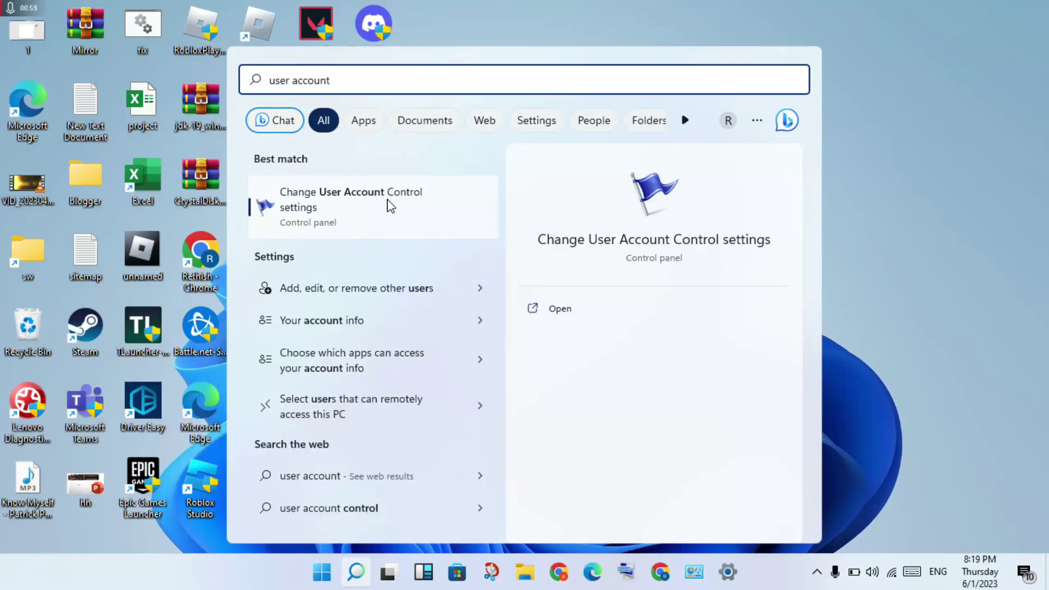
# Lower the User Account Control slider one notch so the desktop isn't dimmed, and apply it
pyautogui.click(429, 204)
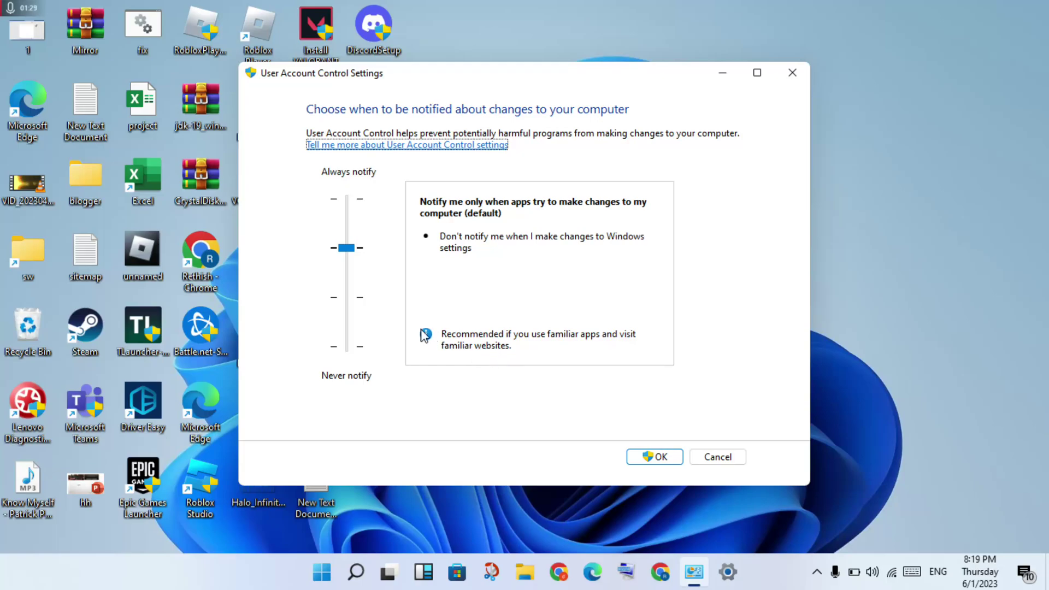
pyautogui.moveTo(348, 247); pyautogui.dragTo(348, 269)
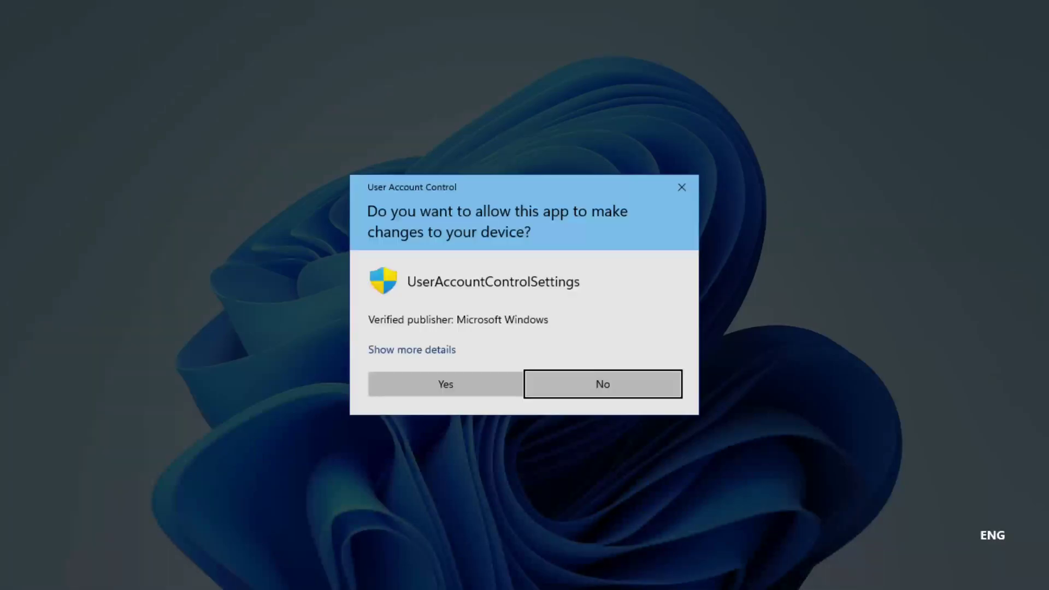
pyautogui.click(494, 389)
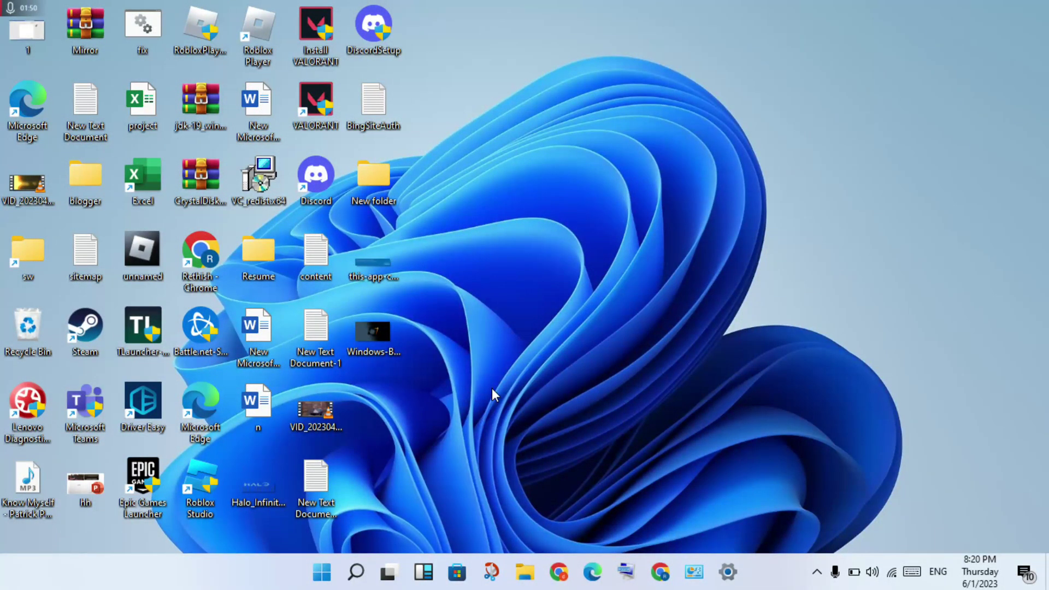
# Search for 'local sec' and open Local Security Policy from the results
pyautogui.click(358, 571)
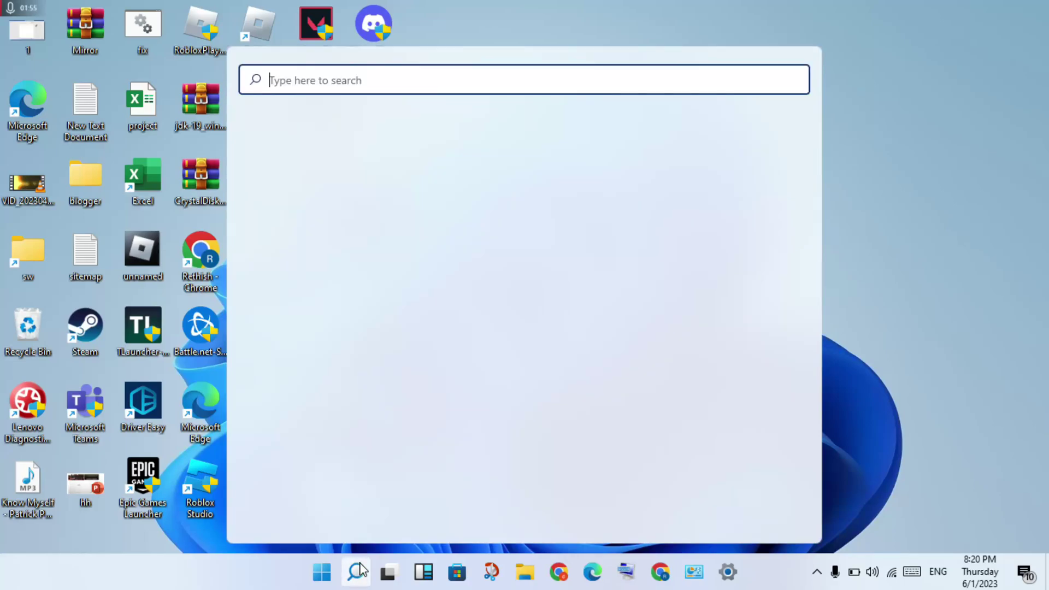
pyautogui.write('lo')
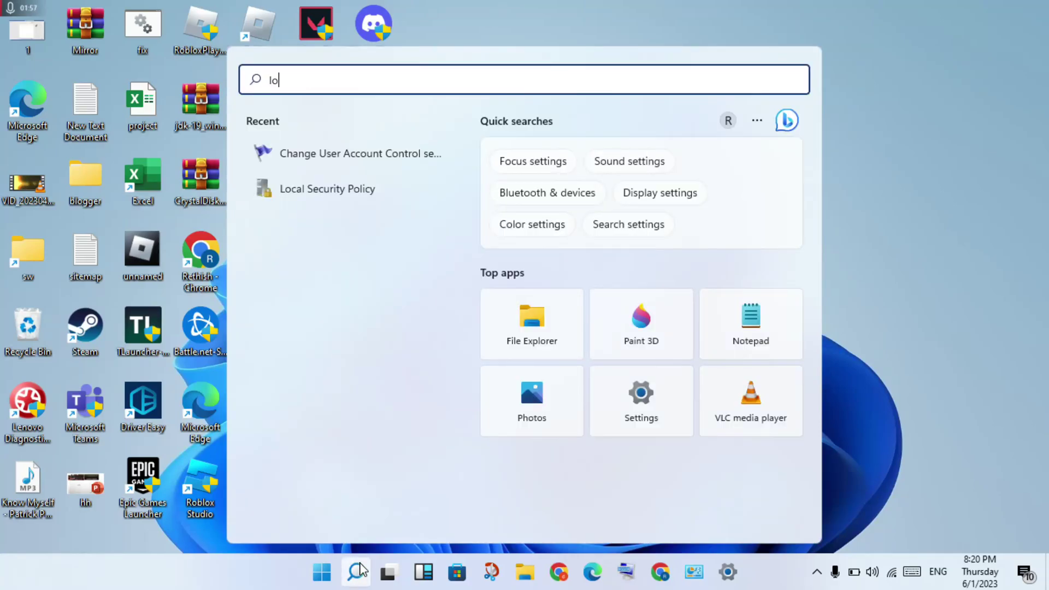
pyautogui.write('cal sec')
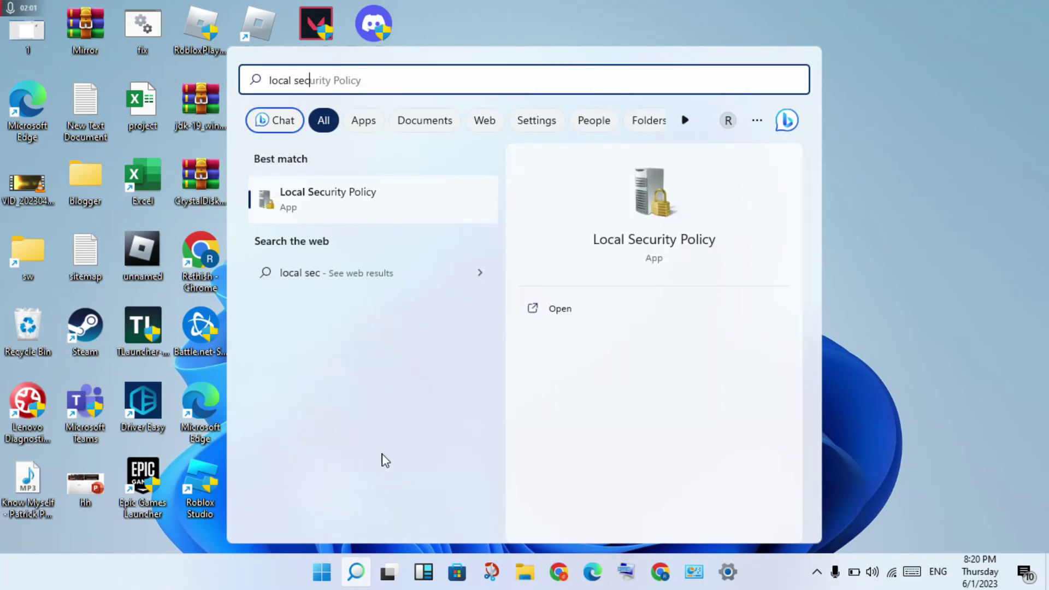
pyautogui.click(556, 309)
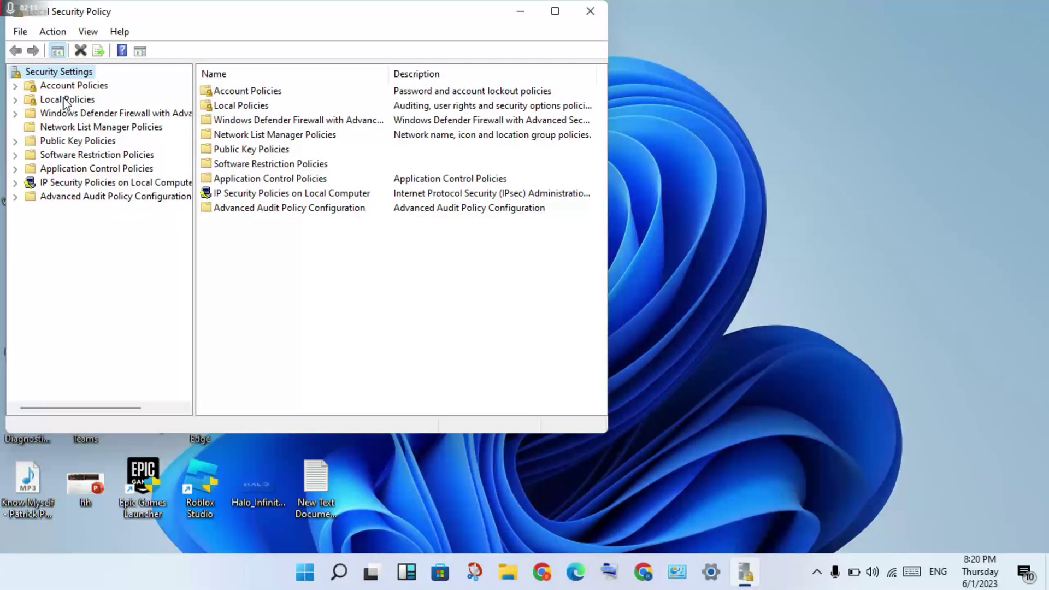
# Open Local Policies > Security Options maximized and select the built-in Administrator Admin Approval Mode policy
pyautogui.doubleClick(64, 100)
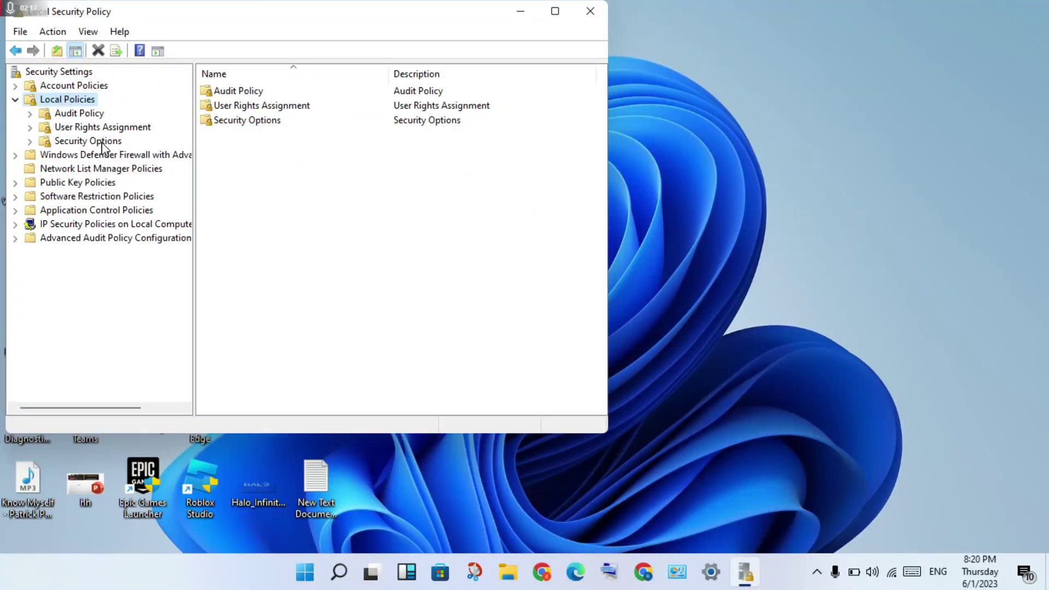
pyautogui.click(101, 143)
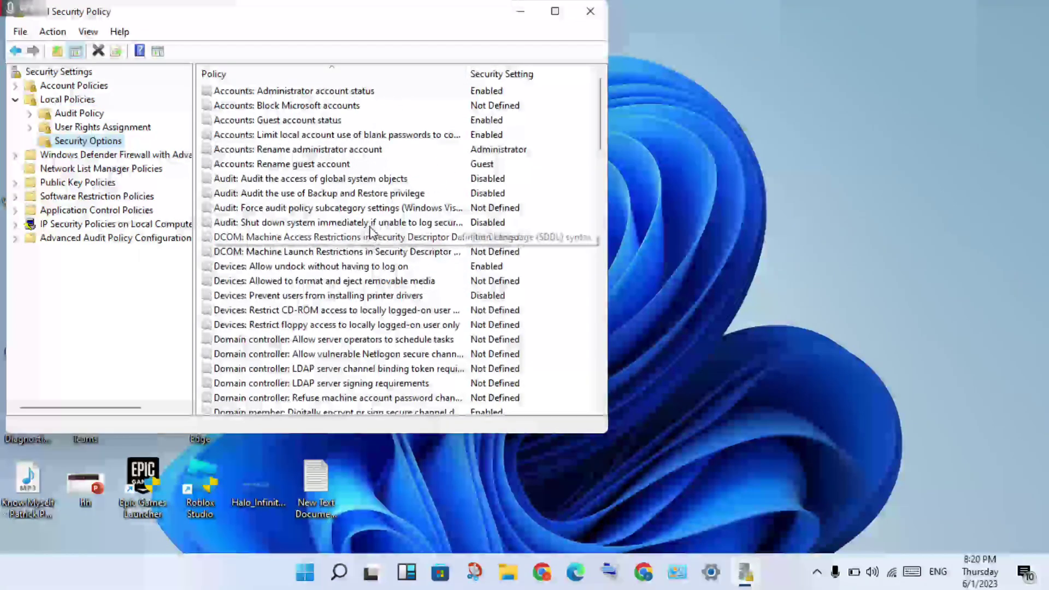
pyautogui.click(555, 11)
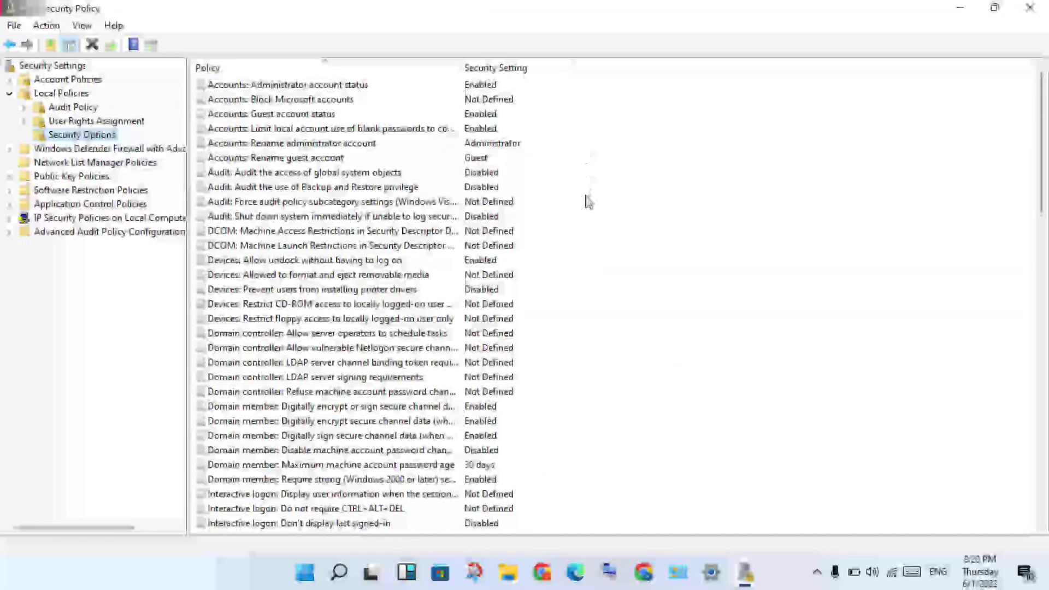
pyautogui.scroll(-3, 659, 209)
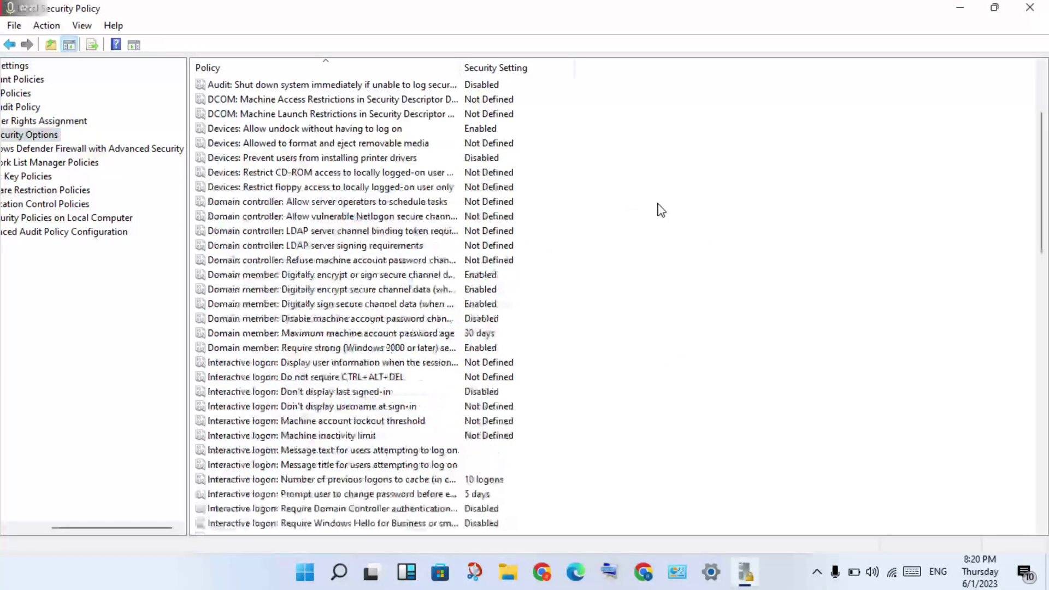
pyautogui.scroll(-20, 660, 209)
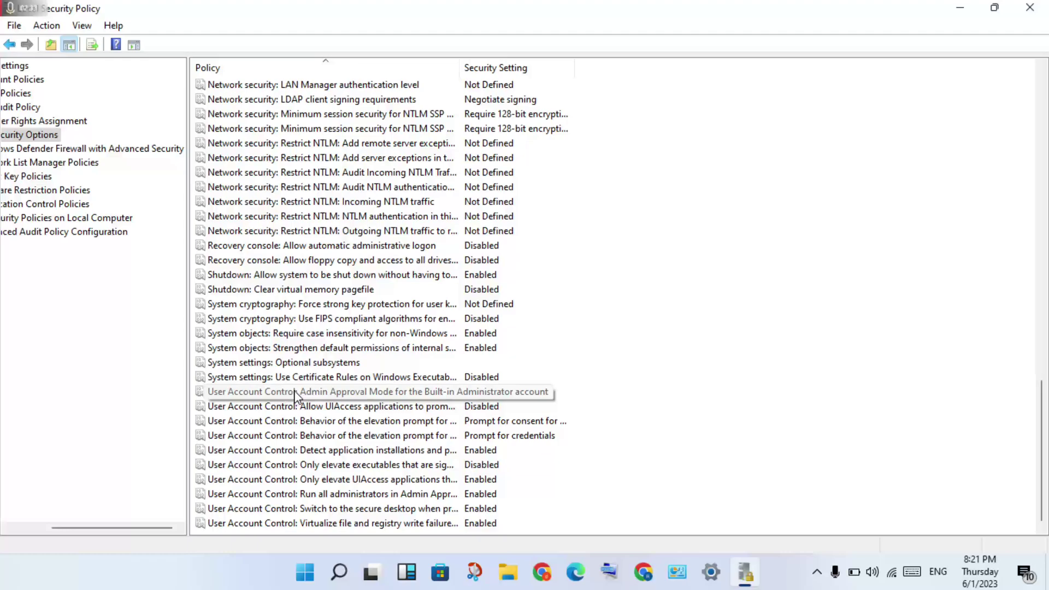
pyautogui.click(384, 398)
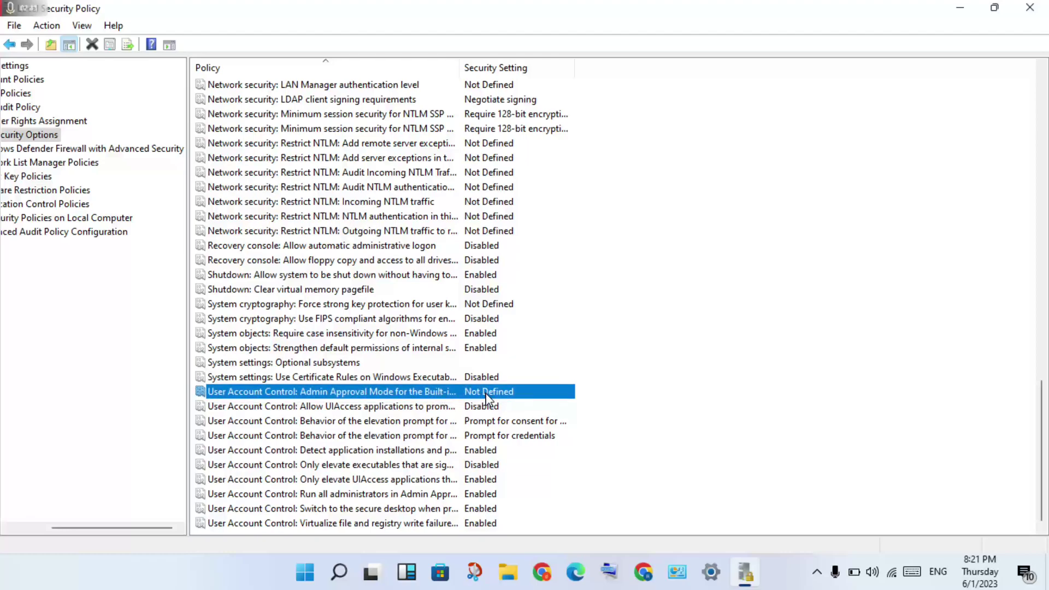
# Set Admin Approval Mode for the Built-in Administrator account to Enabled, then select the Allow UIAccess policy
pyautogui.rightClick(487, 398)
pyautogui.click(518, 402)
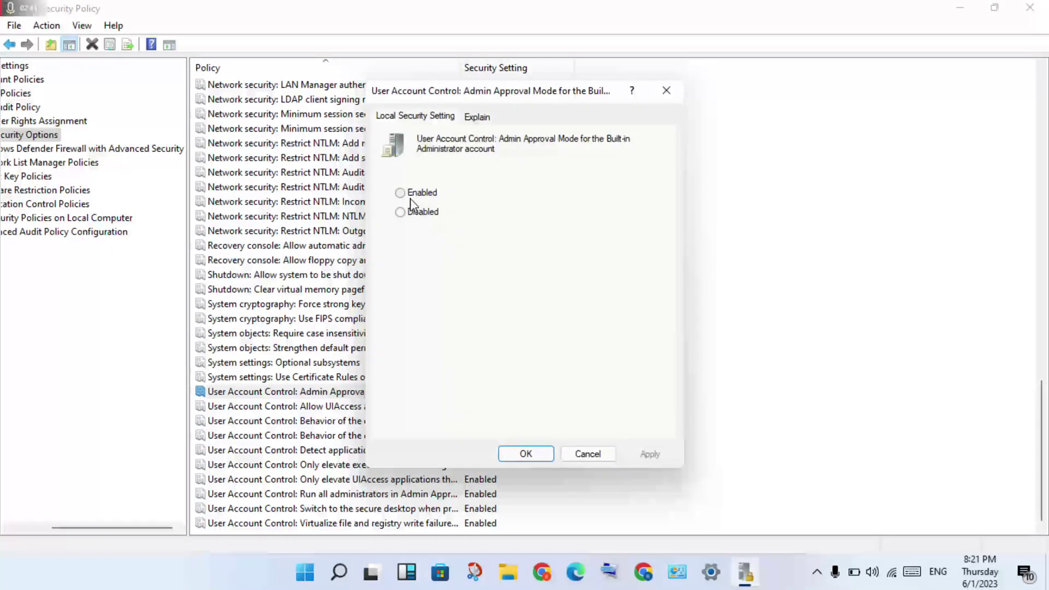
pyautogui.click(412, 196)
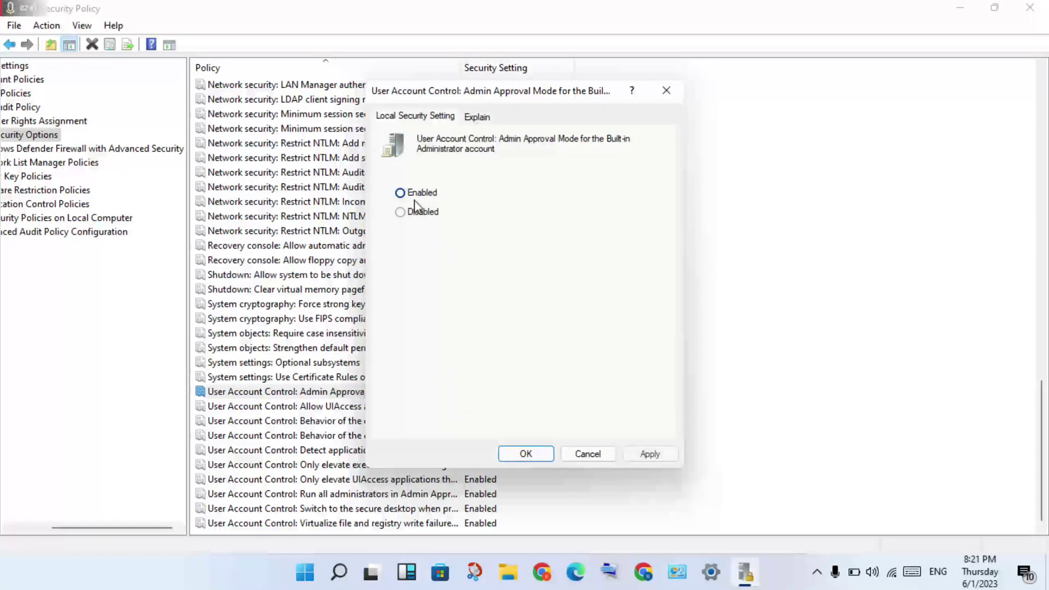
pyautogui.click(640, 457)
pyautogui.click(546, 456)
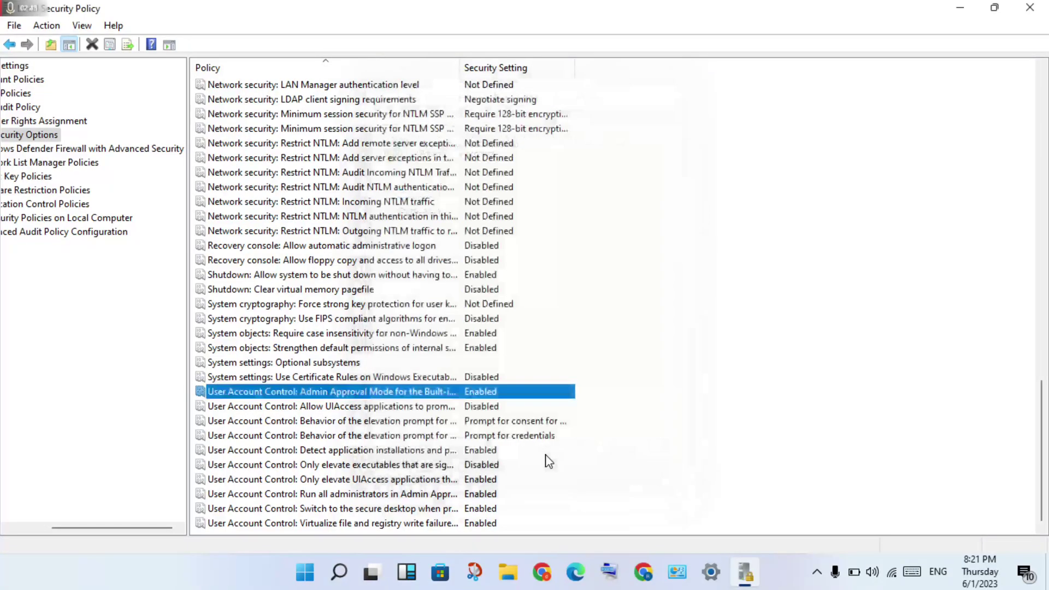
pyautogui.click(638, 450)
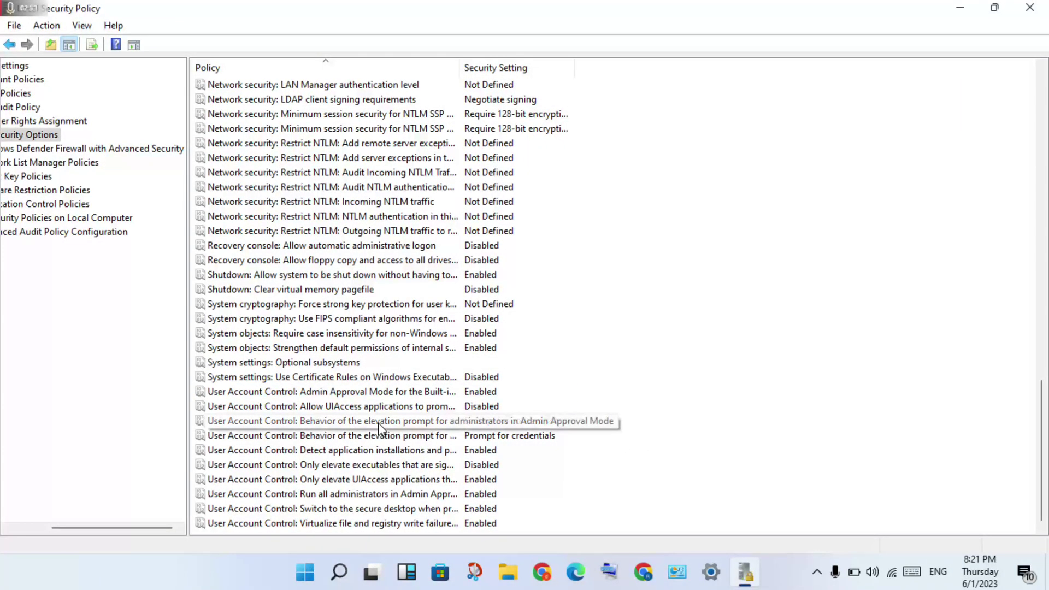
pyautogui.click(383, 410)
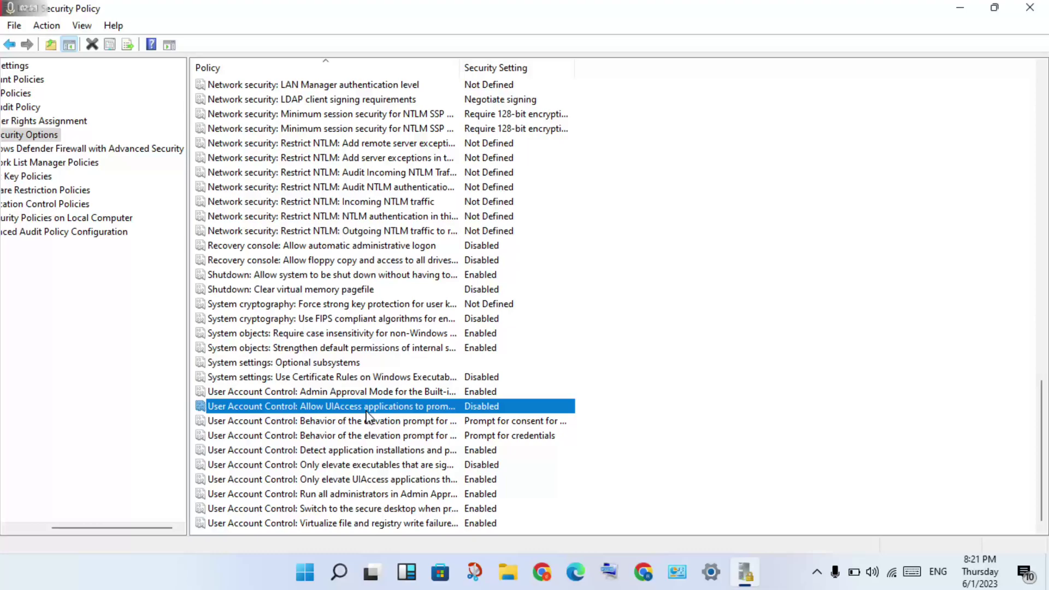
# Set 'Allow UIAccess applications to prompt for elevation' to Enabled, then select Run all administrators policy
pyautogui.rightClick(411, 413)
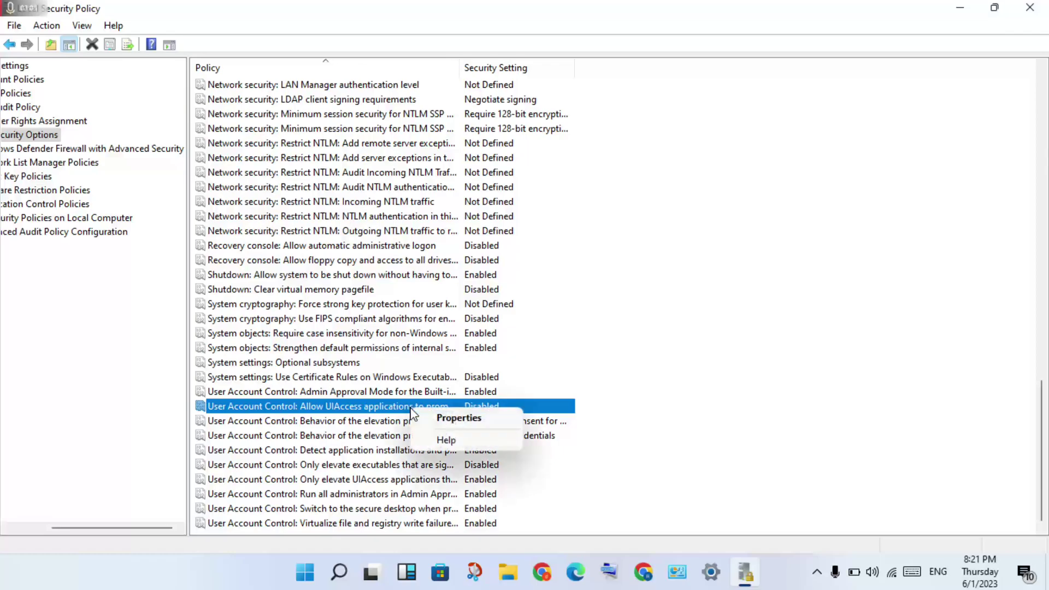
pyautogui.click(440, 418)
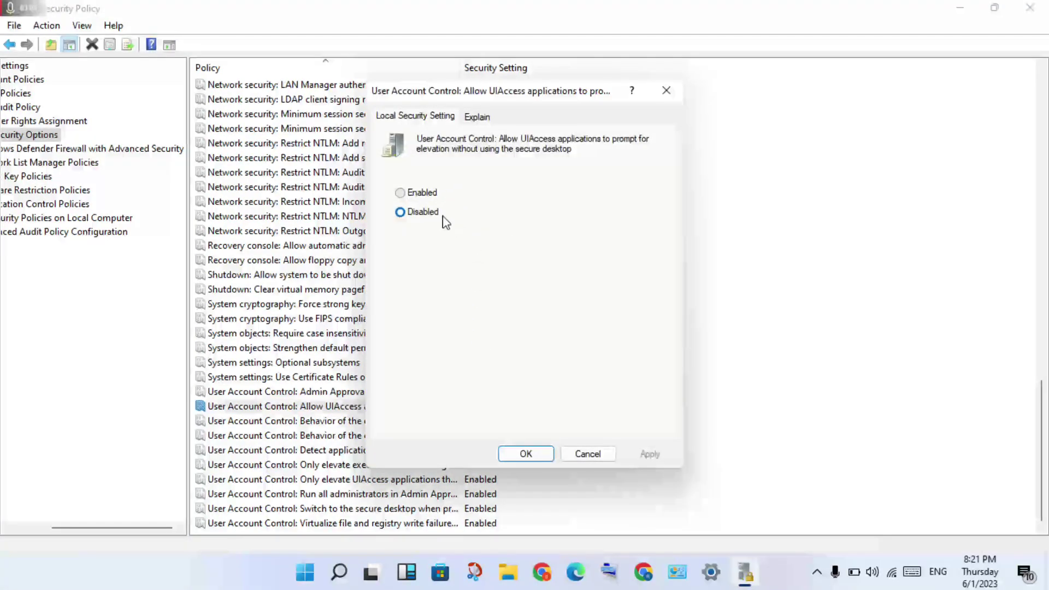
pyautogui.click(402, 194)
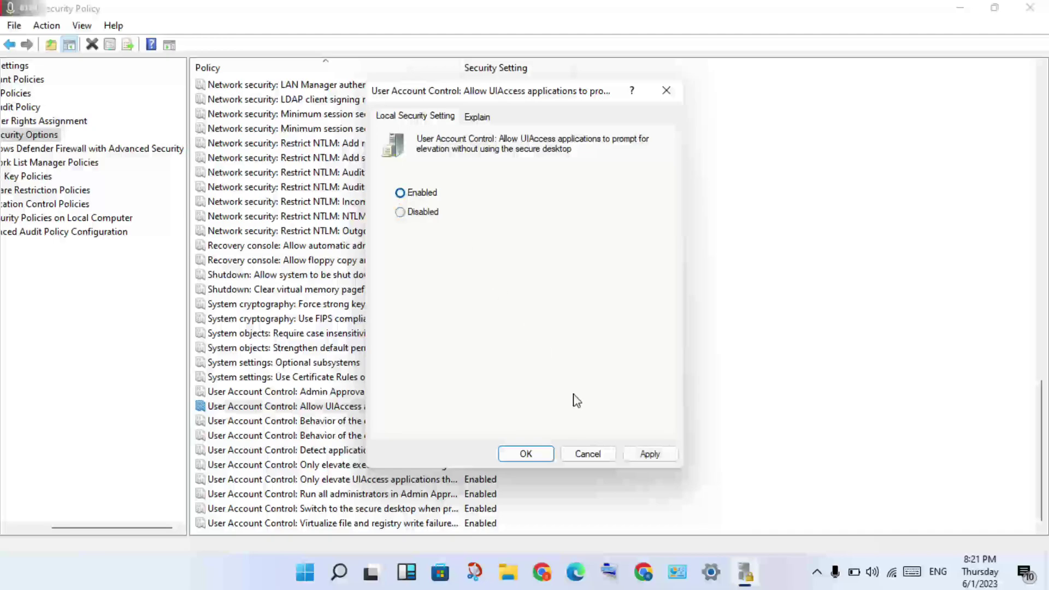
pyautogui.click(659, 457)
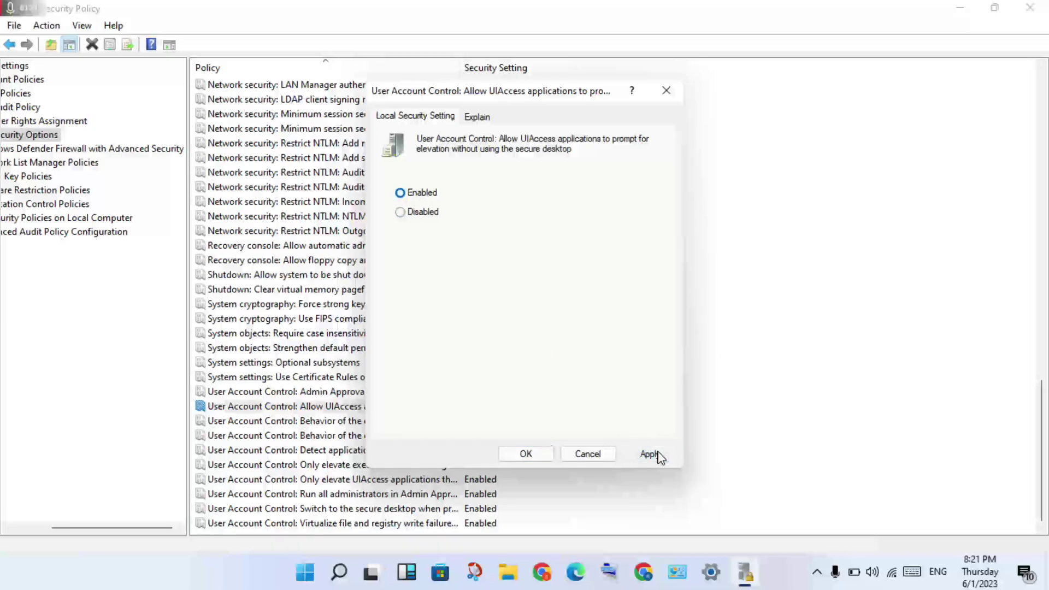
pyautogui.click(526, 456)
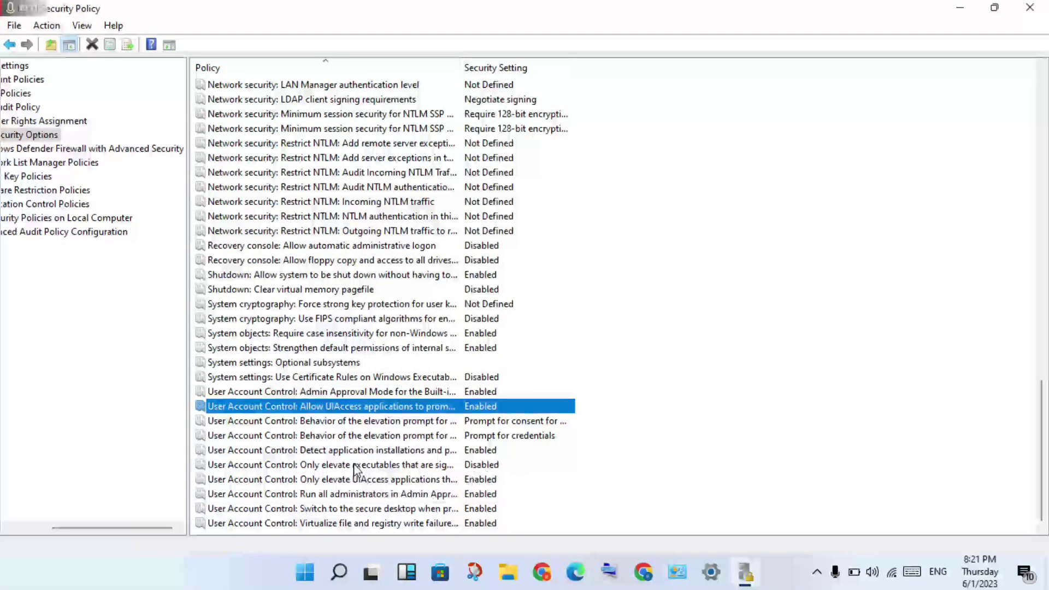
pyautogui.click(299, 495)
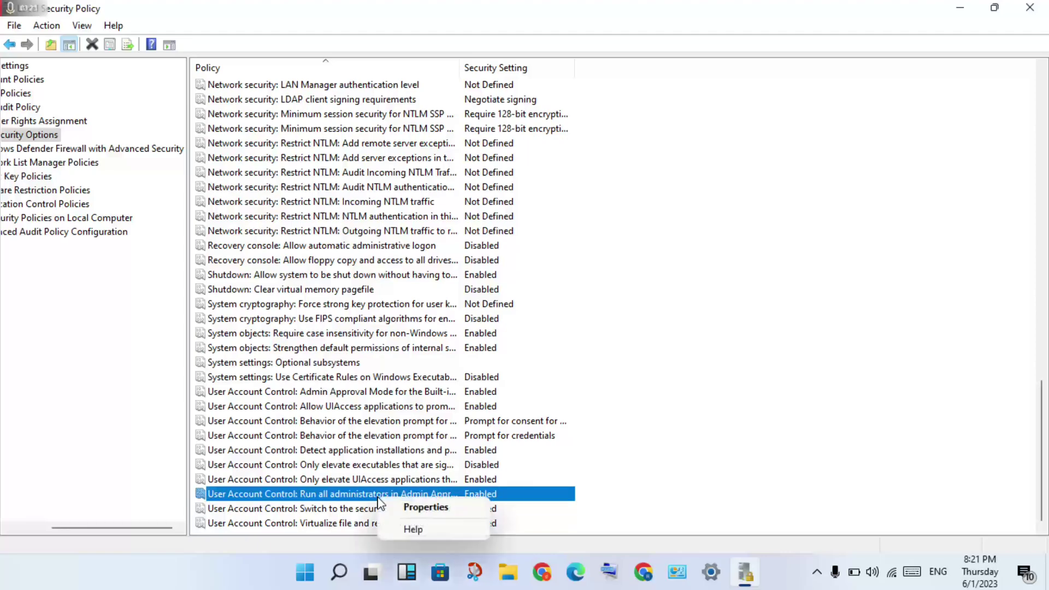
# Confirm 'Run all administrators in Admin Approval Mode' remains Enabled in its properties
pyautogui.click(413, 507)
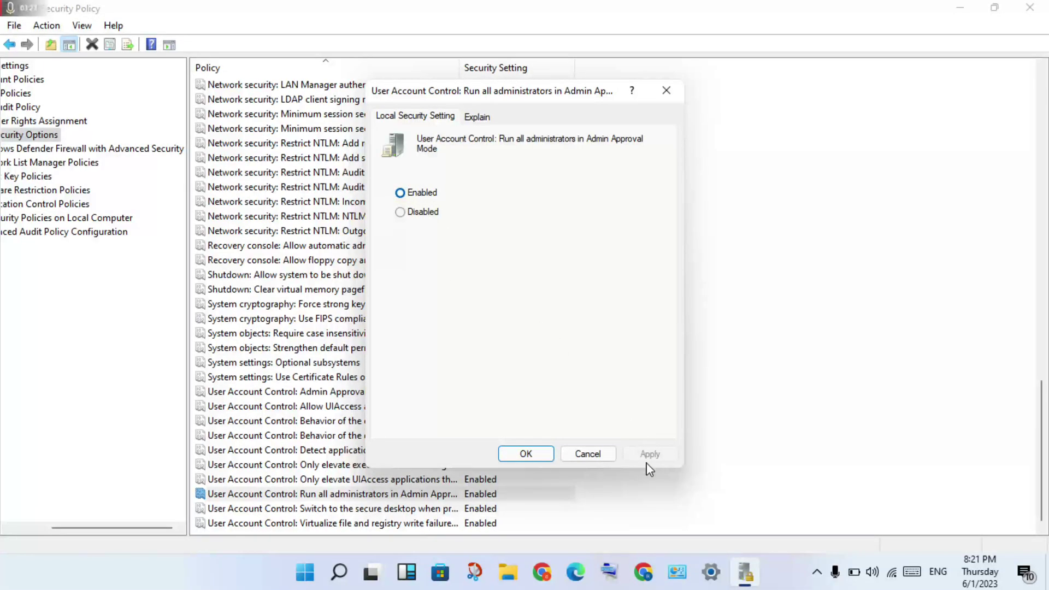
pyautogui.click(548, 455)
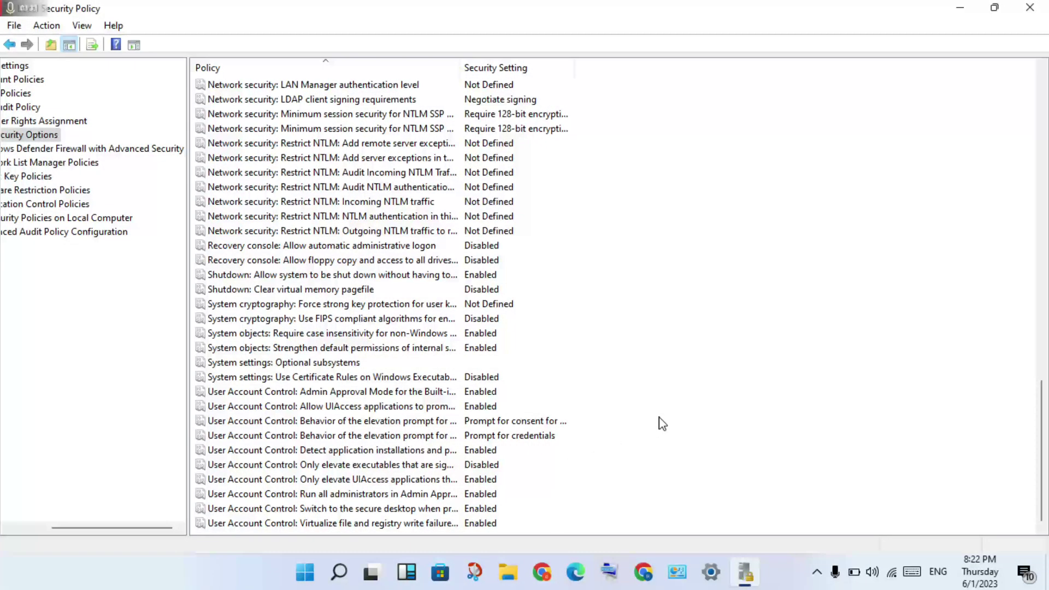
pyautogui.click(1030, 7)
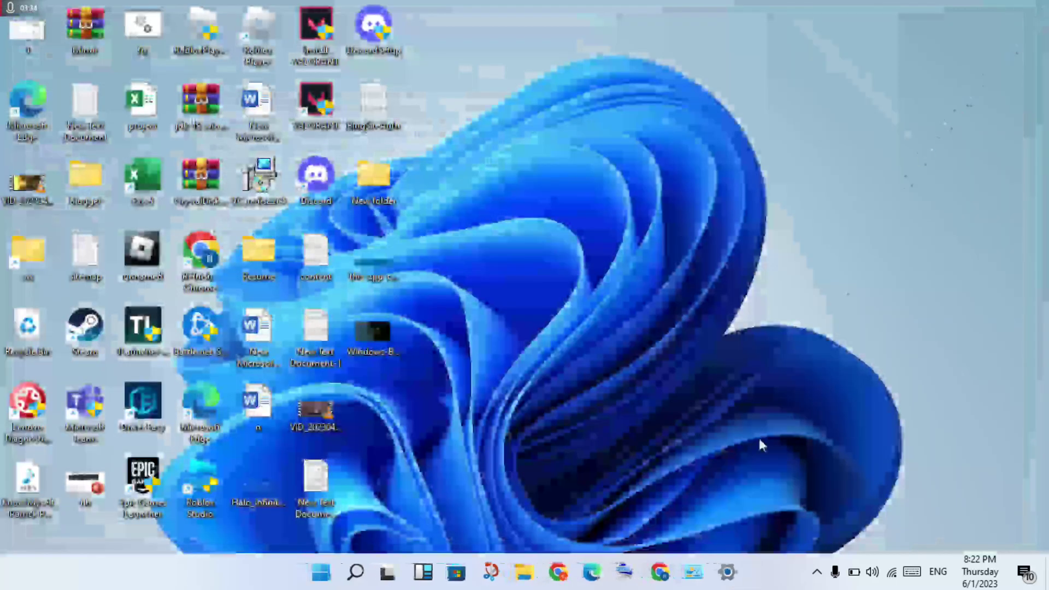